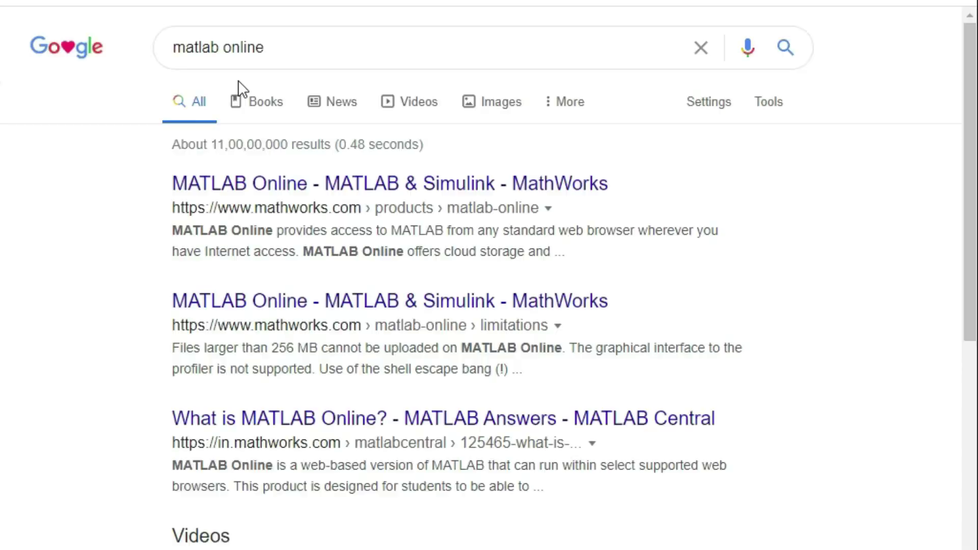
Open the MathWorks MATLAB Online page from the 'matlab online' Google results.
{"action": "left_click", "coordinate": [252, 185]}
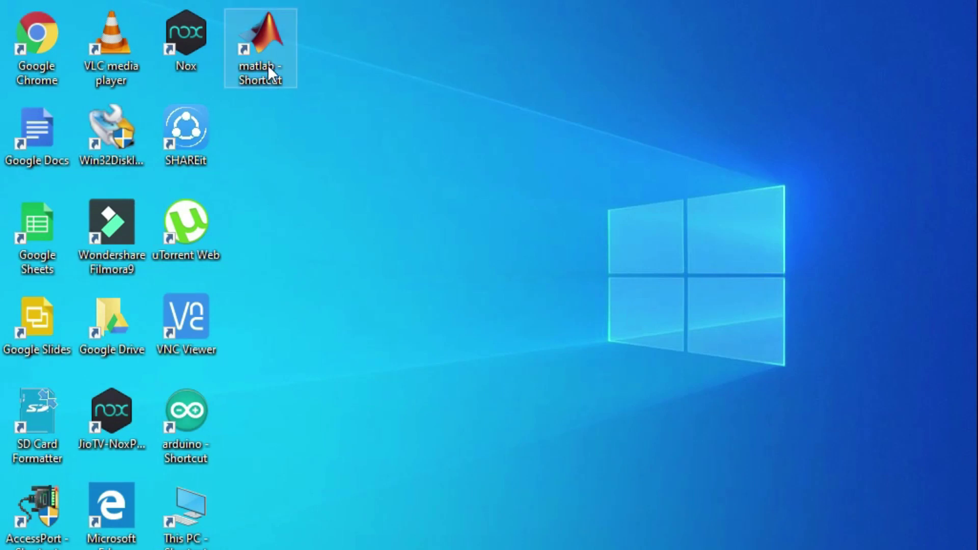
Launch MATLAB R2017a from the desktop and start Simulink with the simulink command.
{"action": "double_click", "coordinate": [276, 55]}
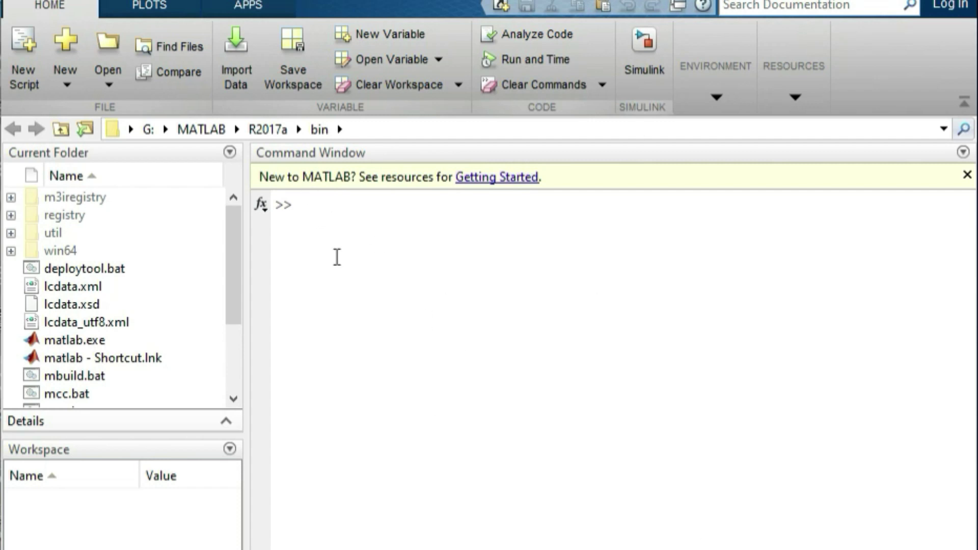
{"action": "left_click", "coordinate": [328, 213]}
{"action": "type", "text": "simulink"}
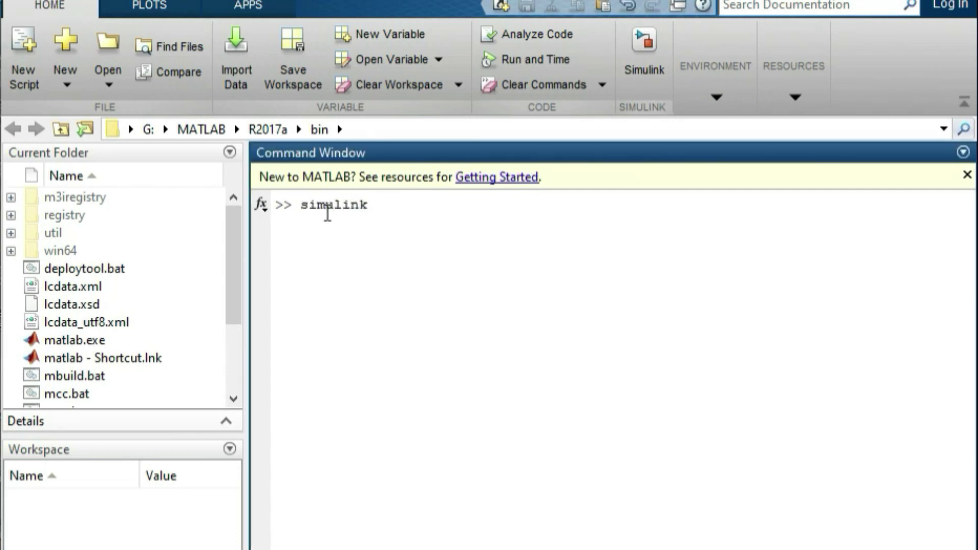
{"action": "key", "text": "Return"}
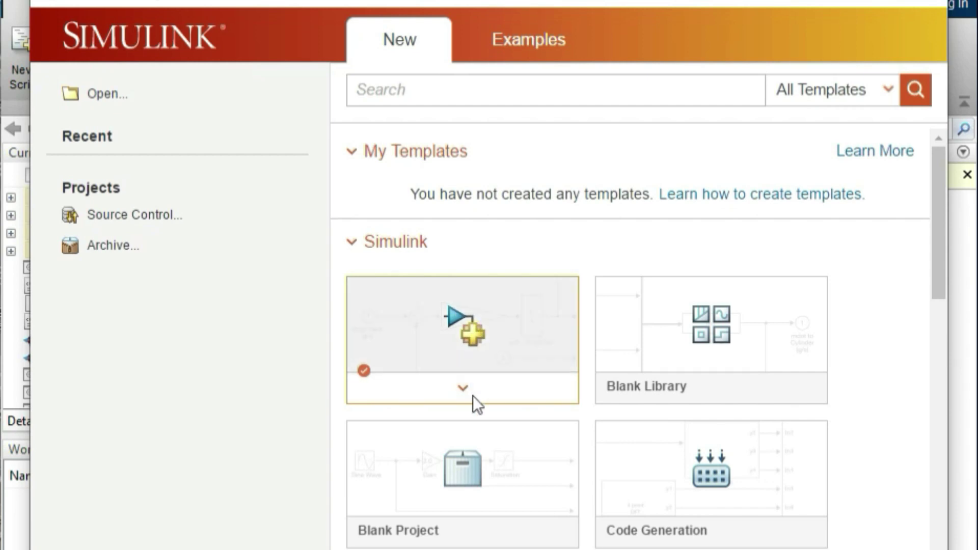
Browse the Simulink Start Page templates and create a new Blank Model.
{"action": "scroll", "coordinate": [473, 396], "scroll_direction": "down", "scroll_amount": 10}
{"action": "scroll", "coordinate": [459, 356], "scroll_direction": "up", "scroll_amount": 5}
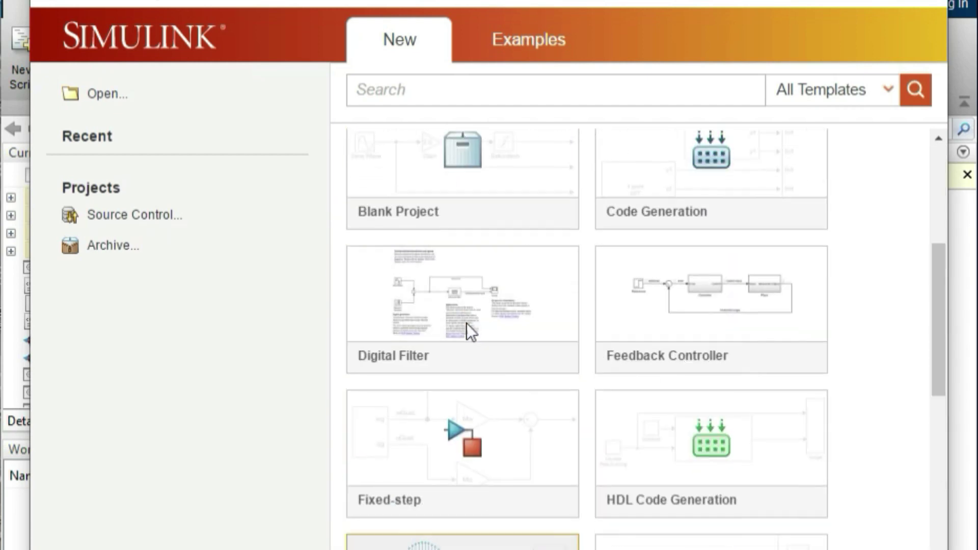
{"action": "scroll", "coordinate": [454, 384], "scroll_direction": "up", "scroll_amount": 3}
{"action": "scroll", "coordinate": [560, 408], "scroll_direction": "down", "scroll_amount": 5}
{"action": "scroll", "coordinate": [658, 419], "scroll_direction": "down", "scroll_amount": 8}
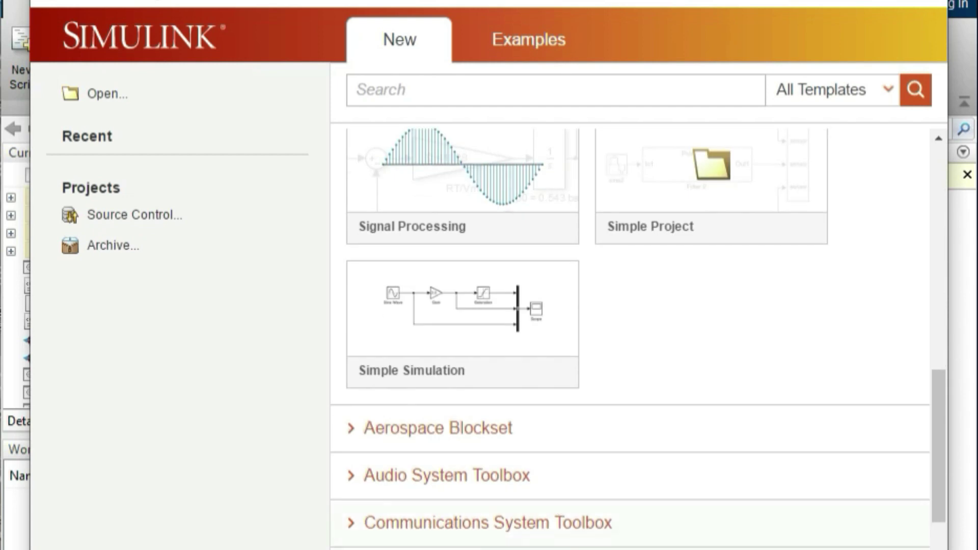
{"action": "scroll", "coordinate": [510, 357], "scroll_direction": "up", "scroll_amount": 12}
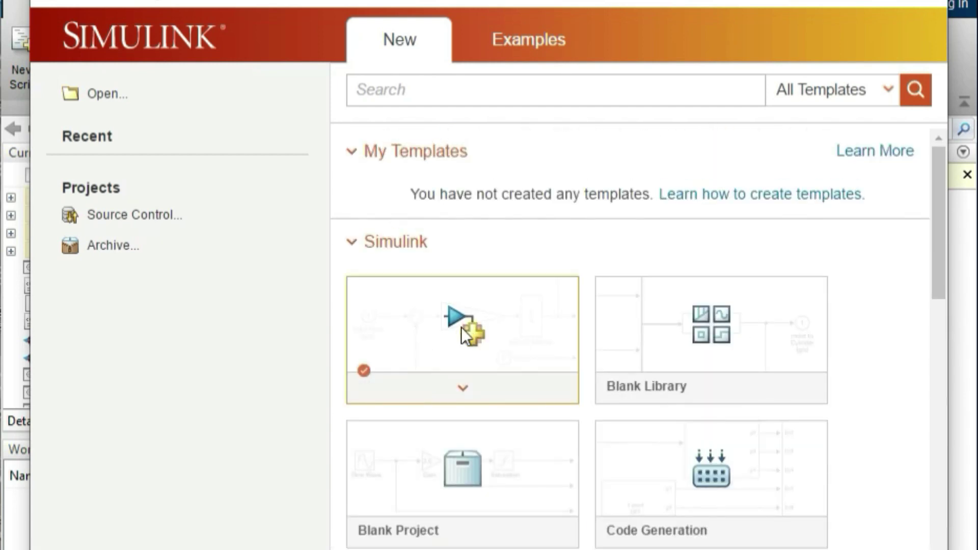
{"action": "left_click", "coordinate": [461, 327]}
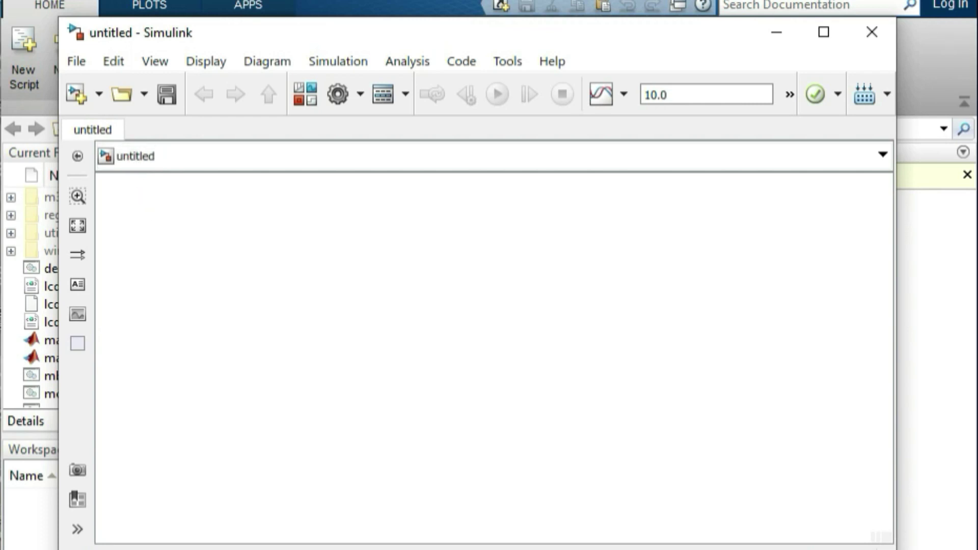
In the Library Browser, go to Simulink > Sources and pick the Sine Wave block.
{"action": "left_click", "coordinate": [304, 86]}
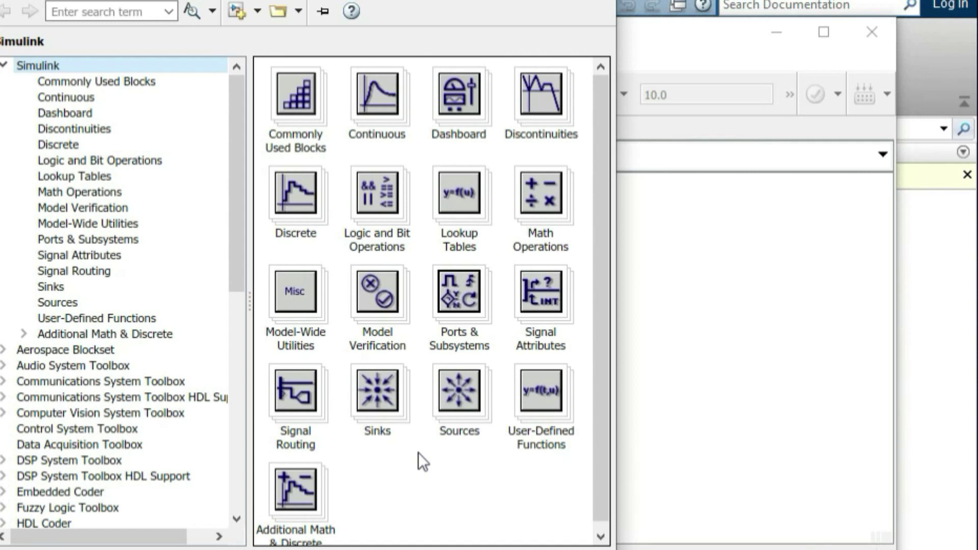
{"action": "left_click", "coordinate": [329, 261]}
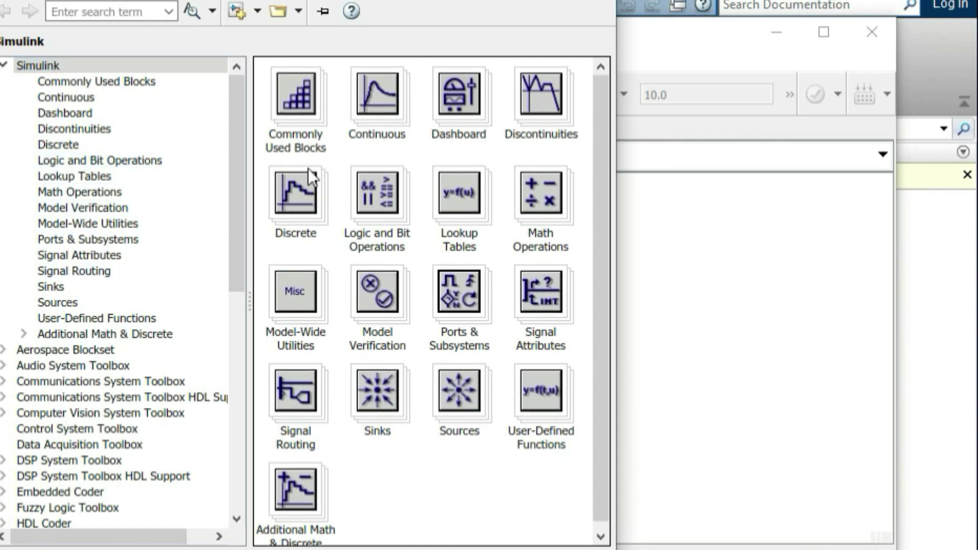
{"action": "left_click", "coordinate": [63, 102]}
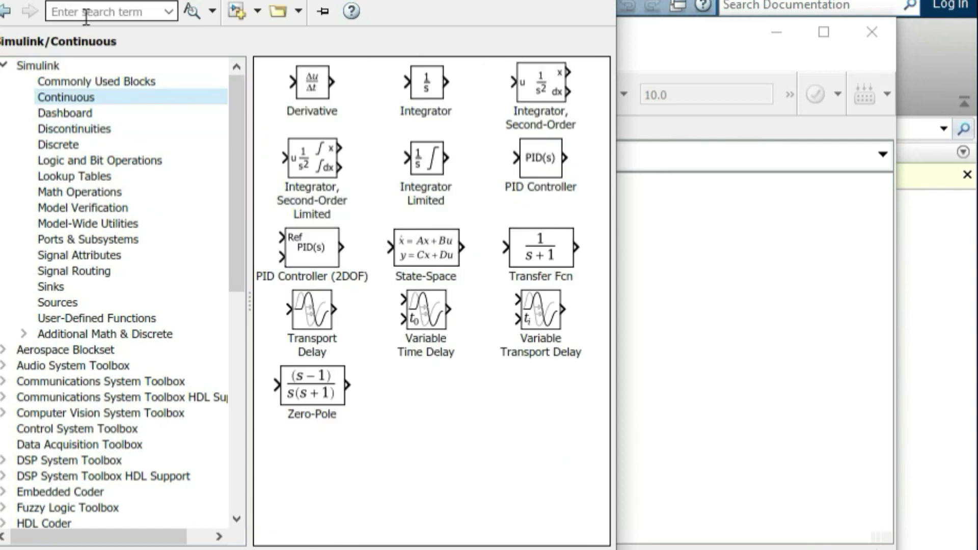
{"action": "left_click", "coordinate": [92, 298]}
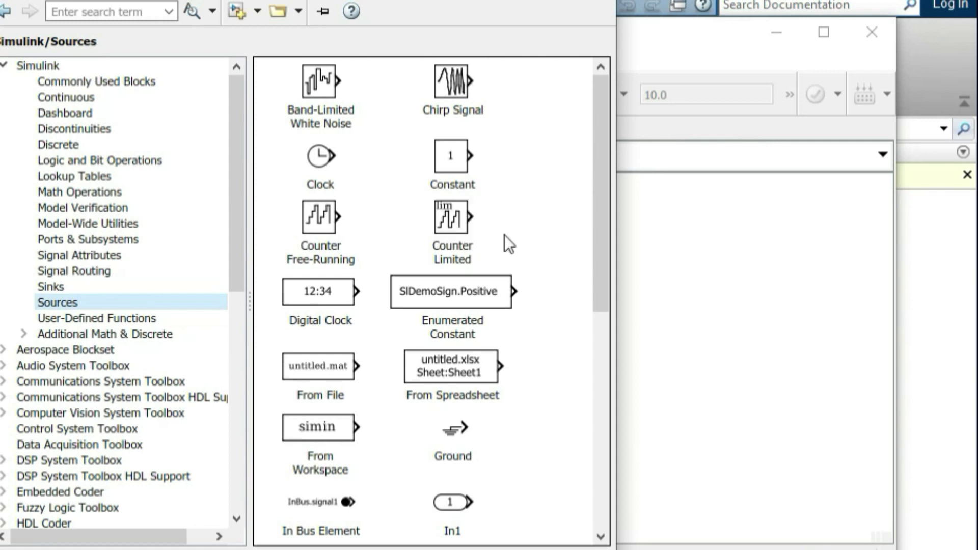
{"action": "scroll", "coordinate": [439, 281], "scroll_direction": "down", "scroll_amount": 3}
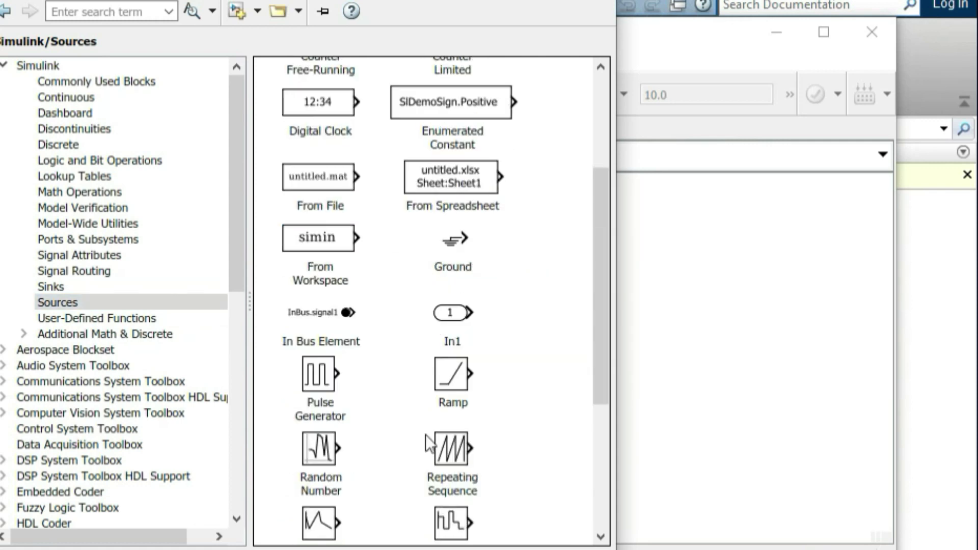
{"action": "scroll", "coordinate": [427, 448], "scroll_direction": "down", "scroll_amount": 4}
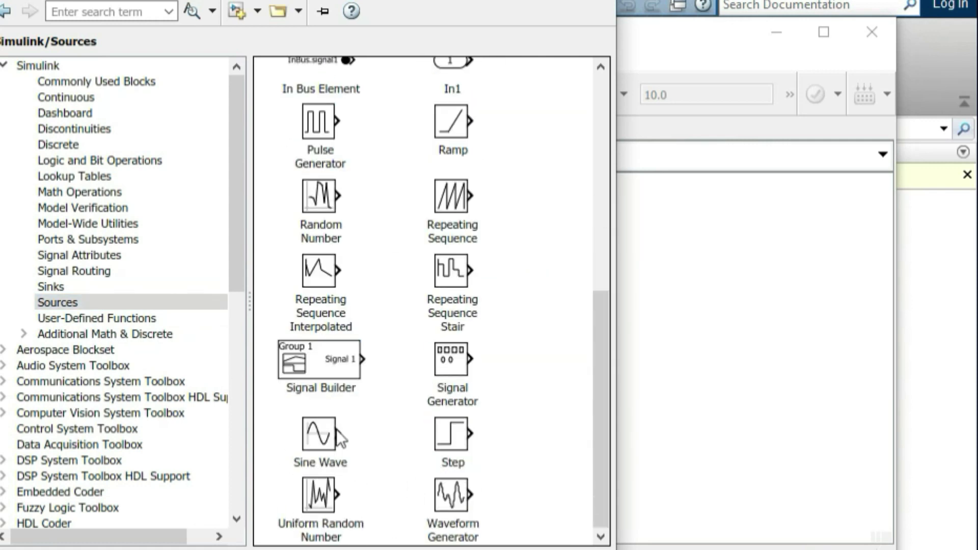
{"action": "left_click", "coordinate": [313, 440]}
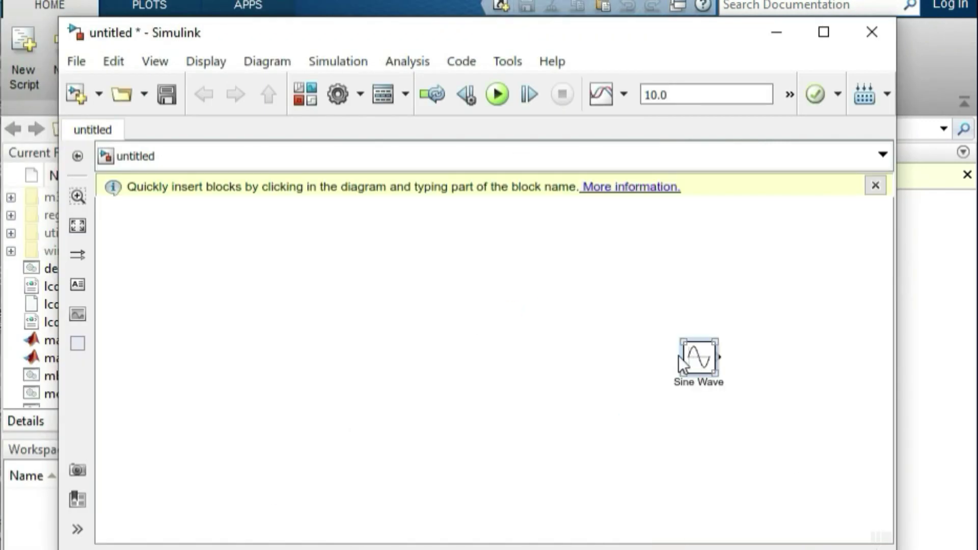
Place the Sine Wave block on the diagram's left side, zoom in, then deselect it.
{"action": "double_click", "coordinate": [361, 349]}
{"action": "left_click", "coordinate": [688, 362]}
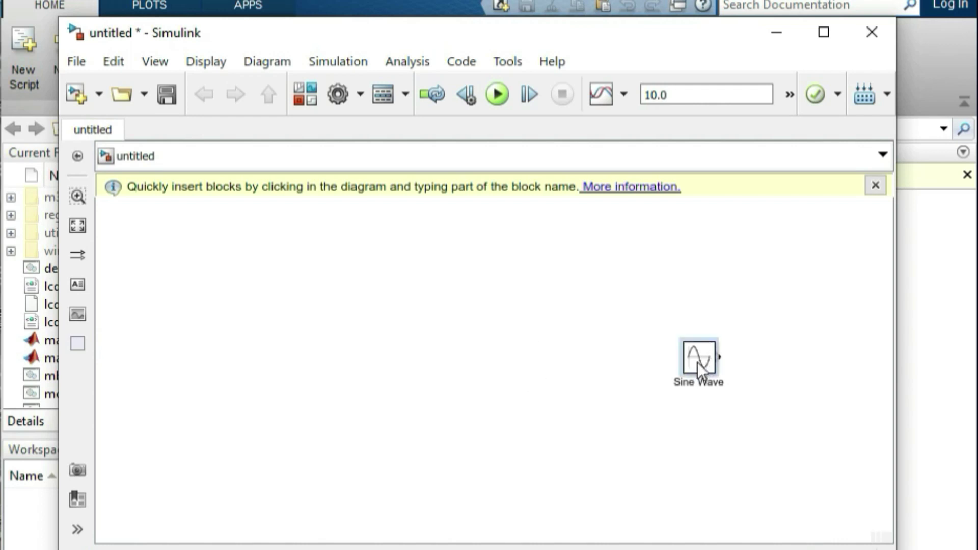
{"action": "left_click_drag", "start_coordinate": [193, 307], "coordinate": [194, 307]}
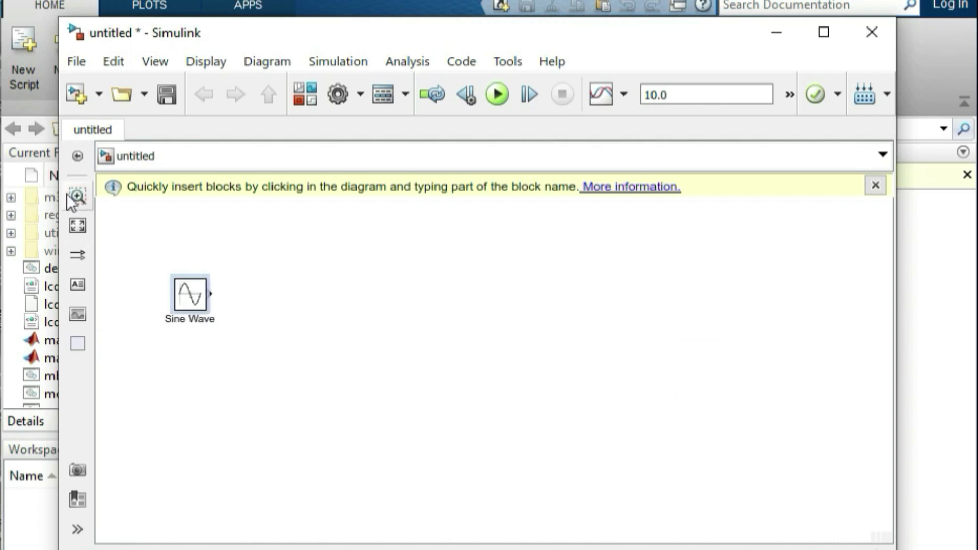
{"action": "left_click", "coordinate": [253, 304]}
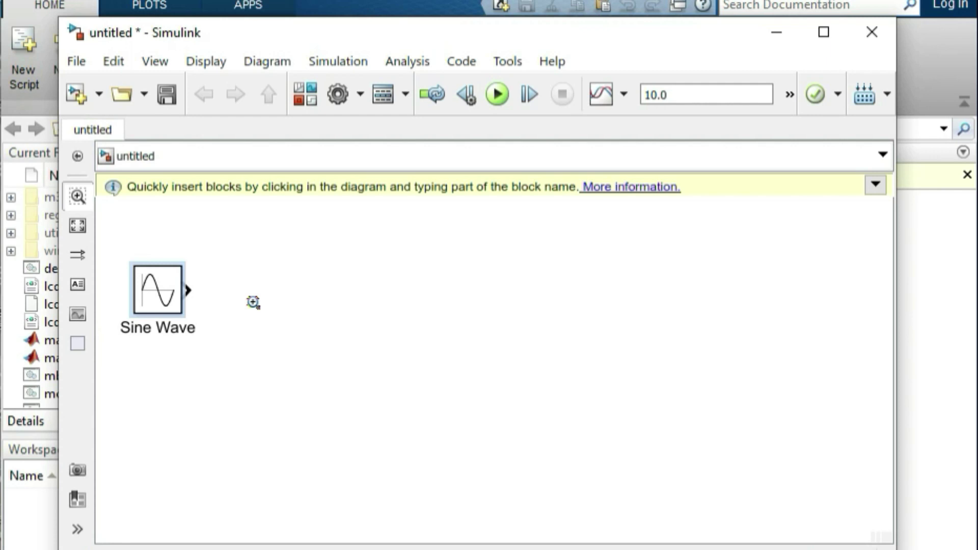
{"action": "left_click", "coordinate": [78, 196]}
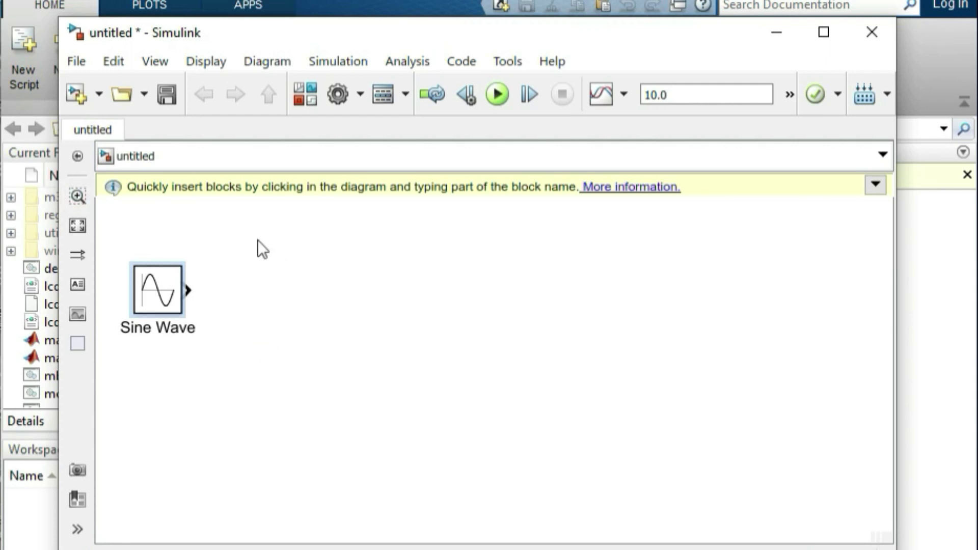
{"action": "left_click", "coordinate": [295, 302]}
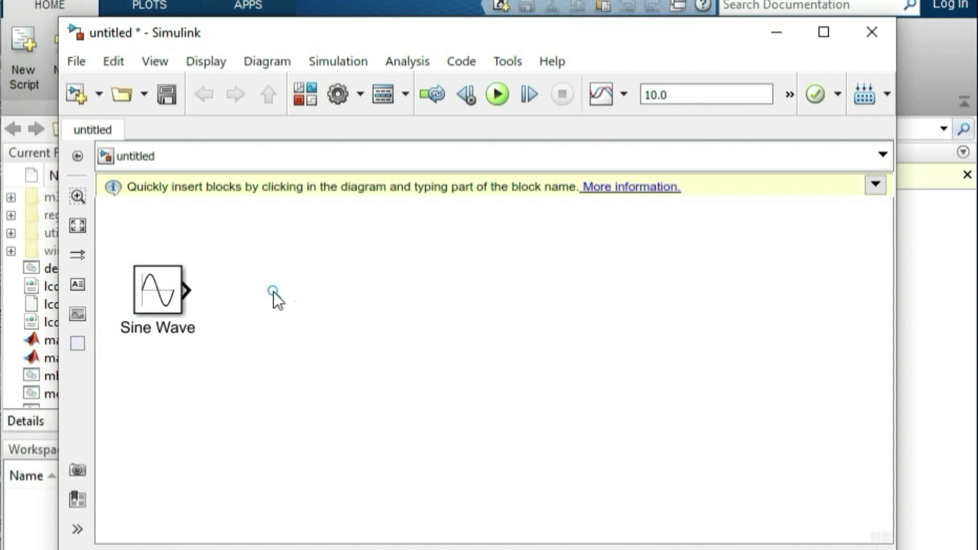
Insert a Gain block from Math Operations and wire the Sine Wave output into it.
{"action": "double_click", "coordinate": [273, 293]}
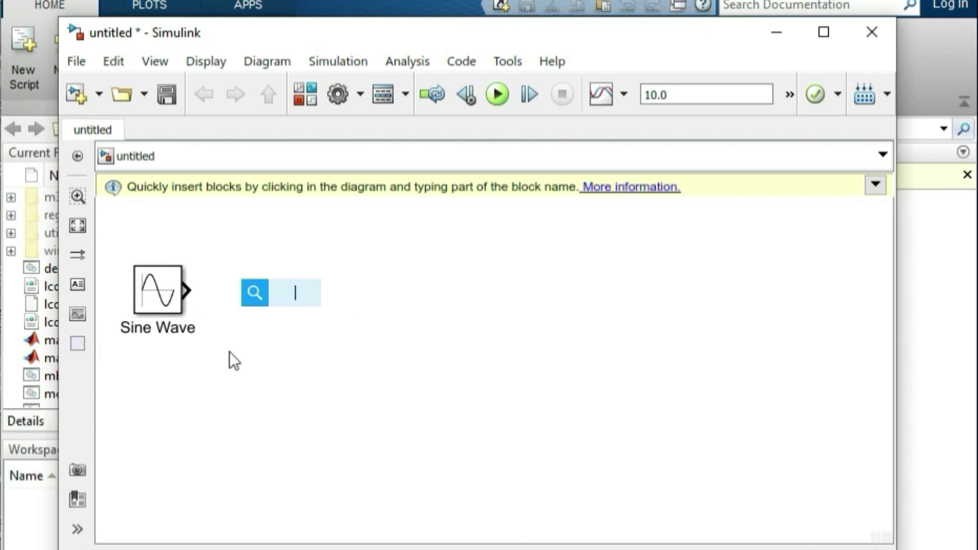
{"action": "type", "text": "gain"}
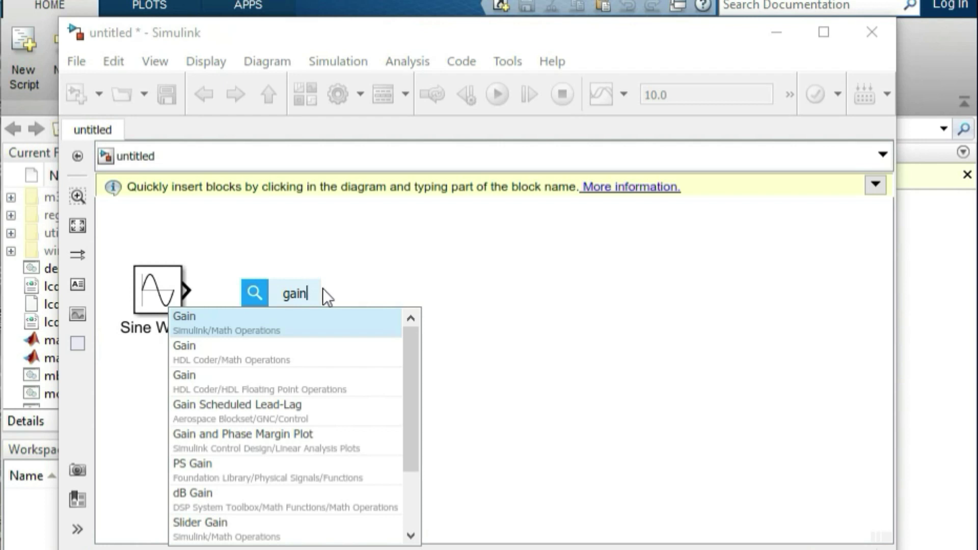
{"action": "left_click", "coordinate": [206, 322]}
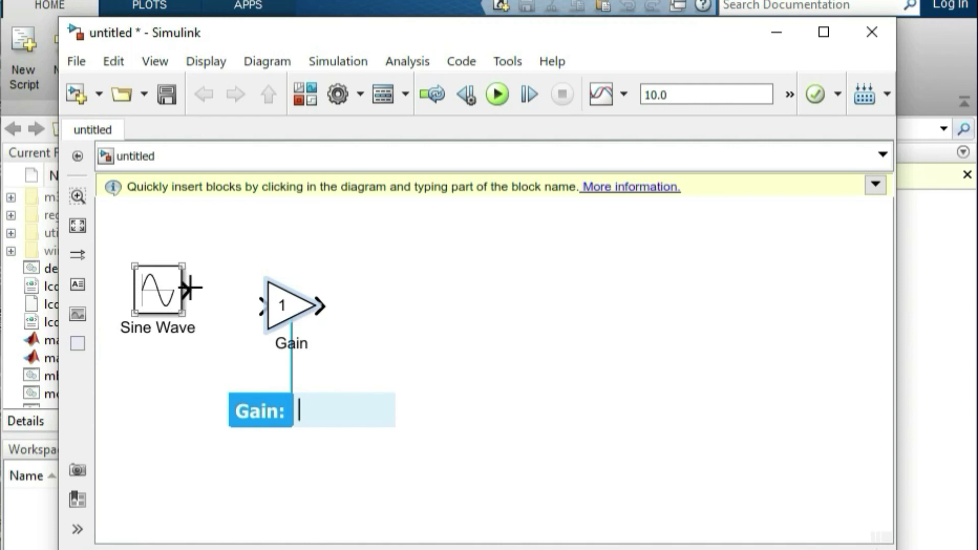
{"action": "left_click_drag", "start_coordinate": [188, 289], "coordinate": [255, 311]}
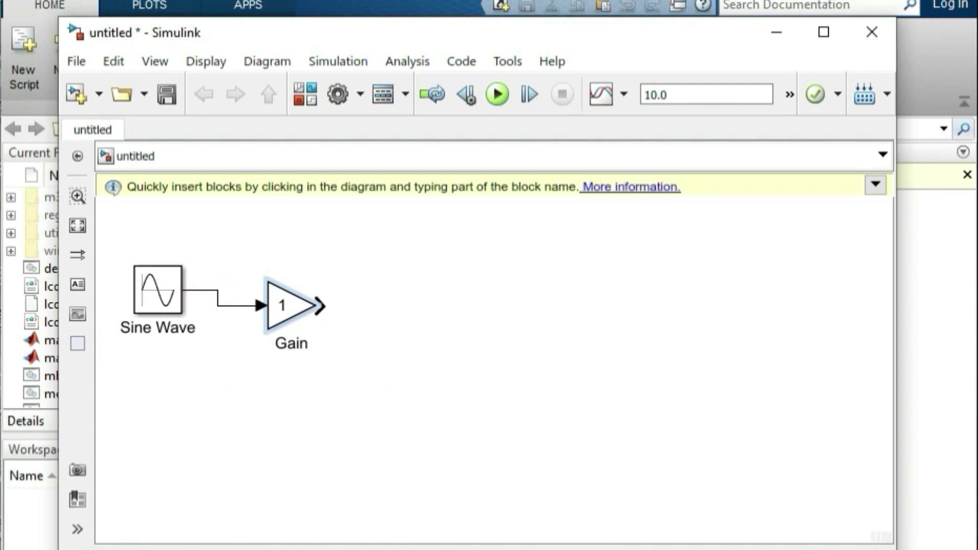
Insert a standard Scope block from Simulink/Sinks to the right of the Gain.
{"action": "double_click", "coordinate": [384, 313]}
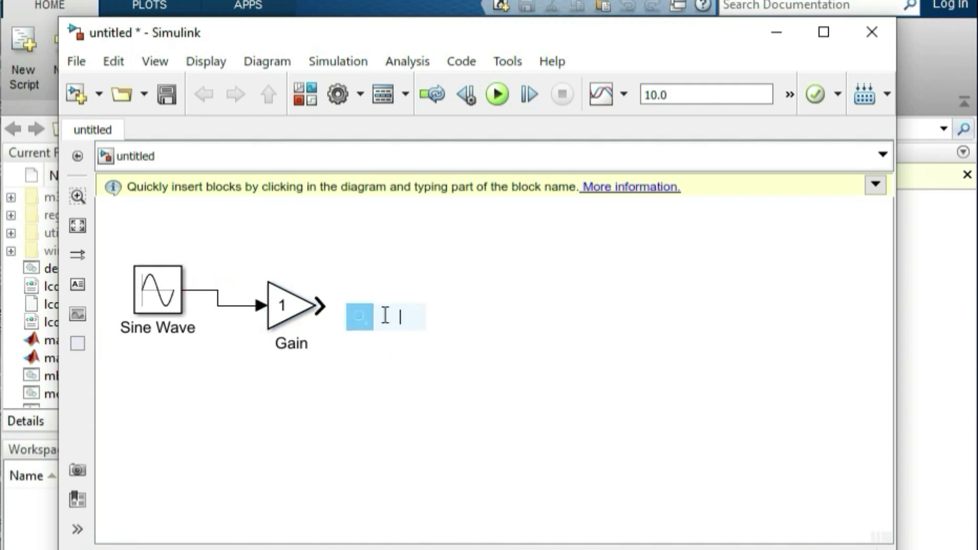
{"action": "type", "text": "scope"}
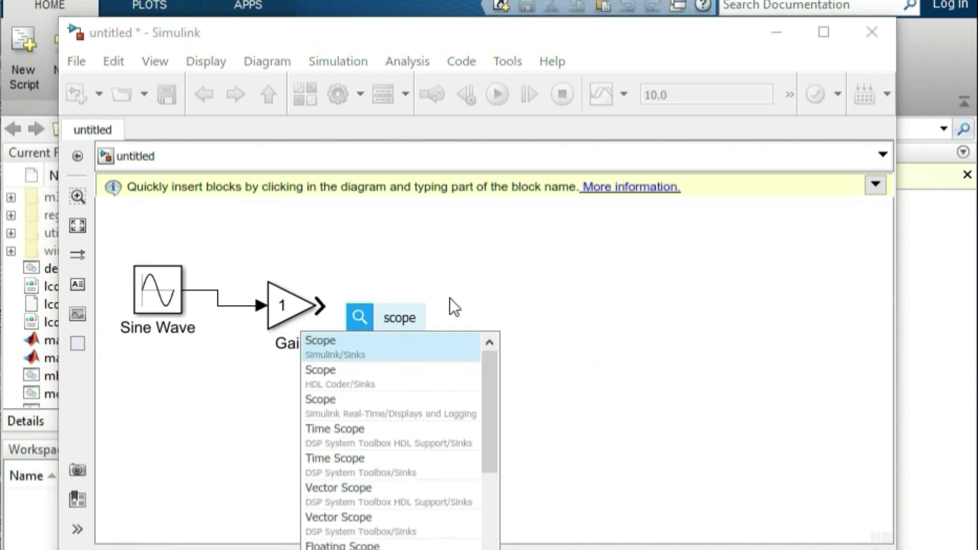
{"action": "left_click", "coordinate": [404, 344]}
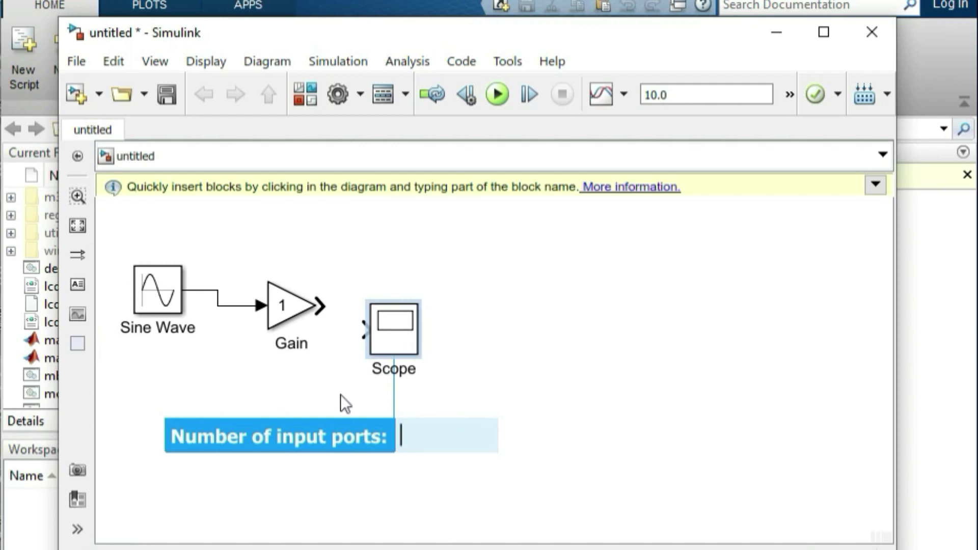
{"action": "key", "text": "Return"}
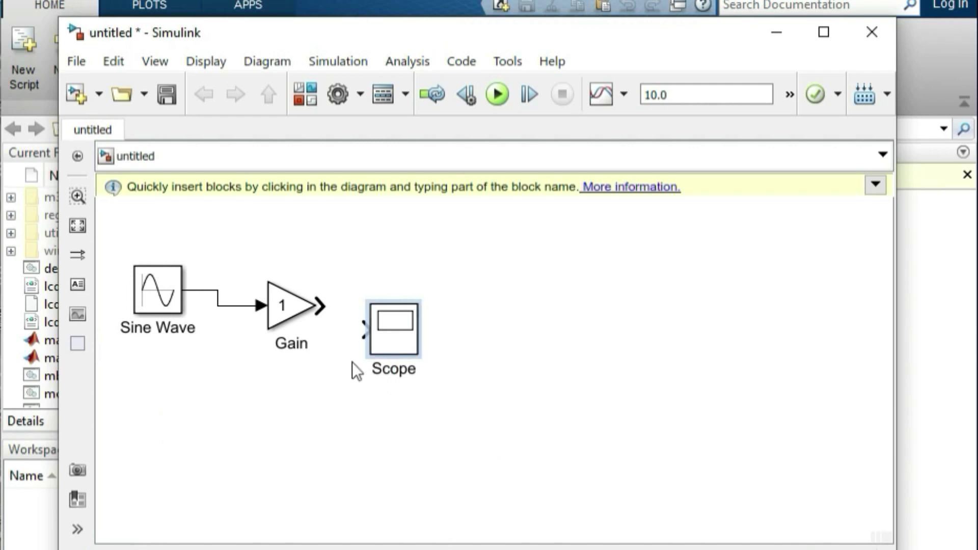
Wire the Gain output to the Scope and branch the Sine Wave line into a second Scope input.
{"action": "right_click", "coordinate": [387, 332]}
{"action": "left_click", "coordinate": [331, 413]}
{"action": "left_click_drag", "start_coordinate": [321, 306], "coordinate": [365, 329]}
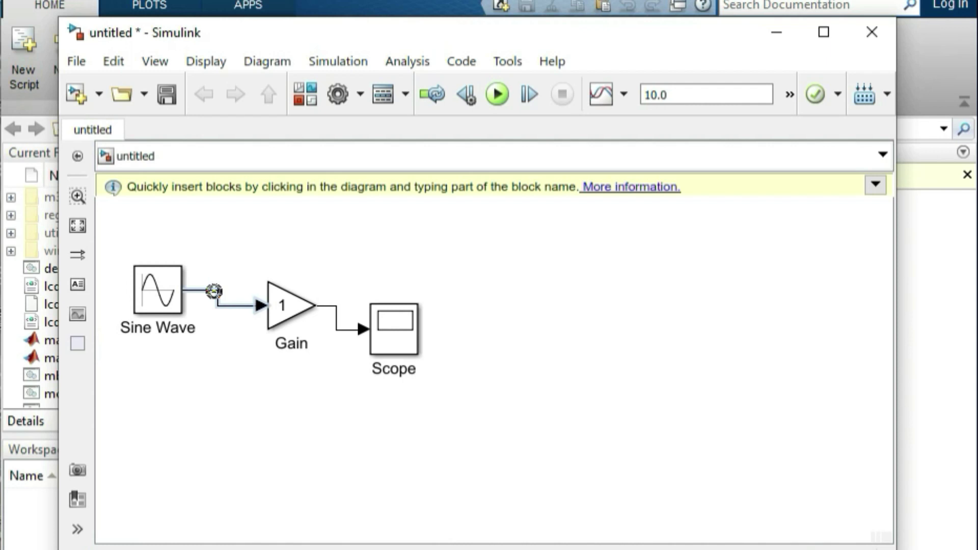
{"action": "left_click_drag", "start_coordinate": [214, 290], "coordinate": [357, 356]}
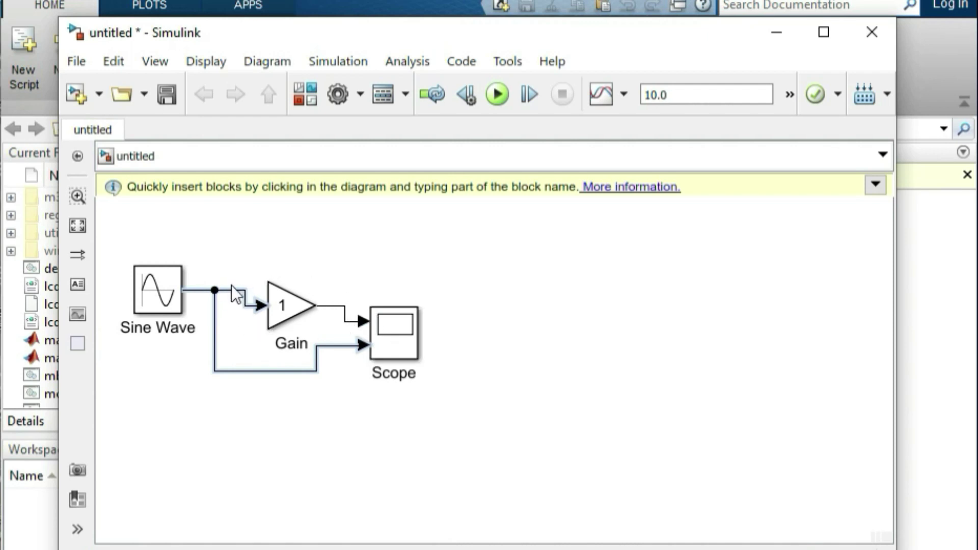
{"action": "left_click_drag", "start_coordinate": [245, 301], "coordinate": [245, 301]}
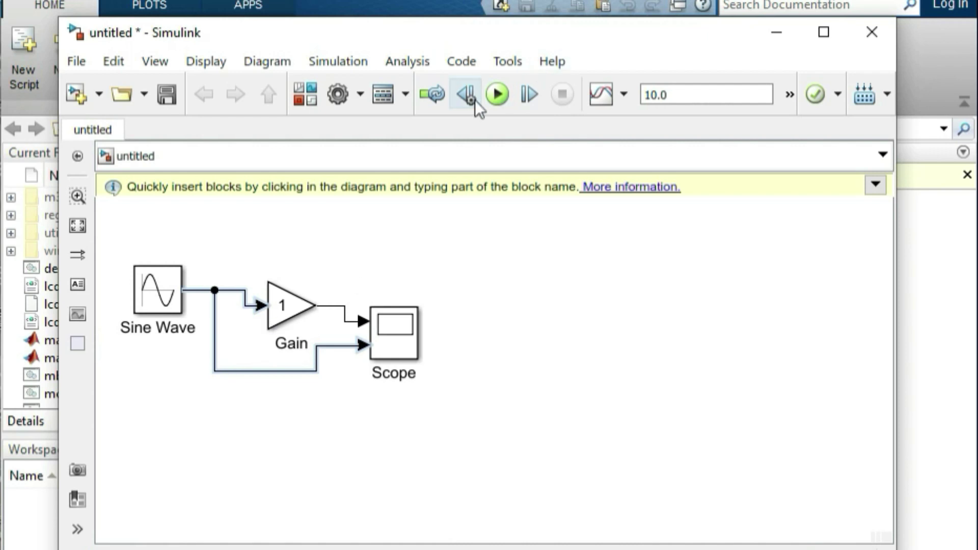
Run the 10 s simulation, view the unit-amplitude sine wave on the Scope, then close it.
{"action": "left_click", "coordinate": [488, 97]}
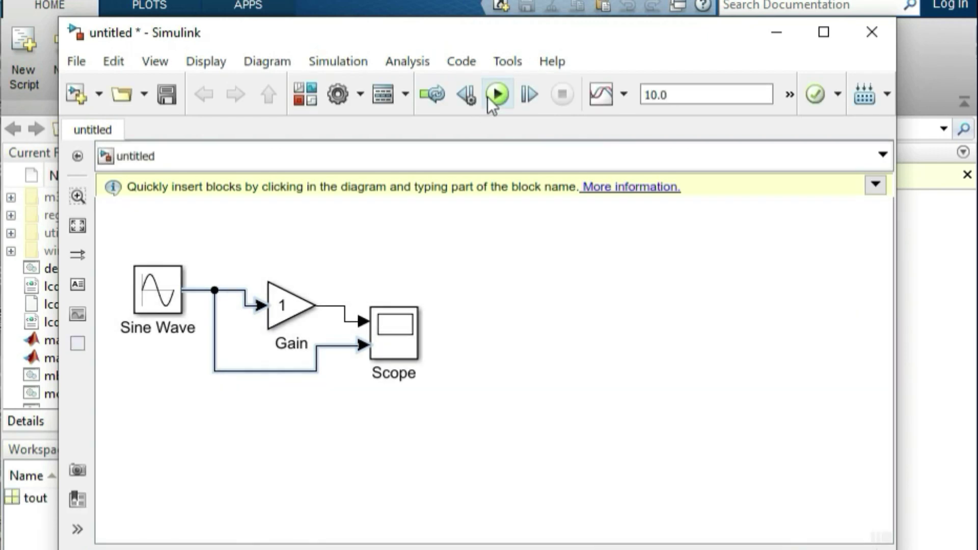
{"action": "double_click", "coordinate": [400, 342]}
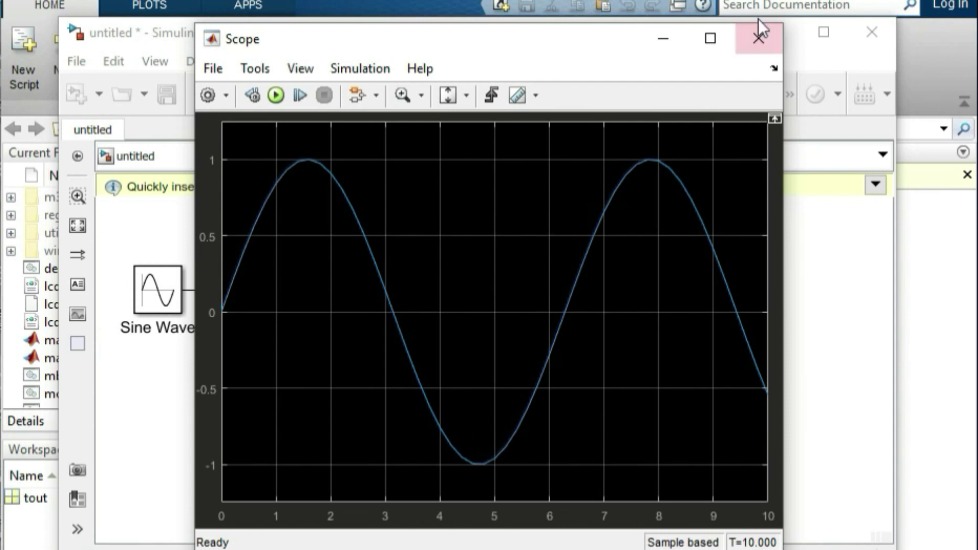
{"action": "left_click", "coordinate": [762, 39]}
Change the Gain block's value from 1 to 2 and confirm with OK.
{"action": "double_click", "coordinate": [303, 294]}
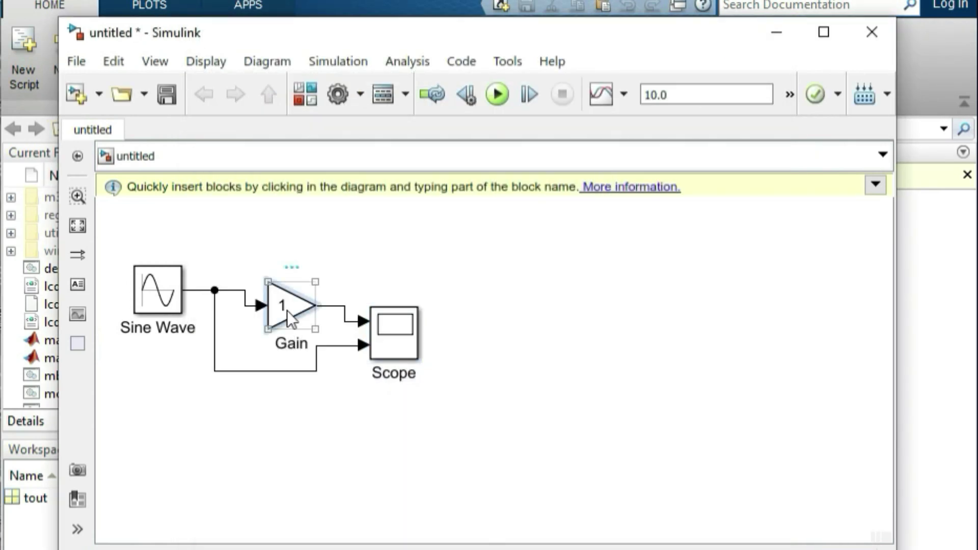
{"action": "key", "text": "BackSpace"}
{"action": "type", "text": "2"}
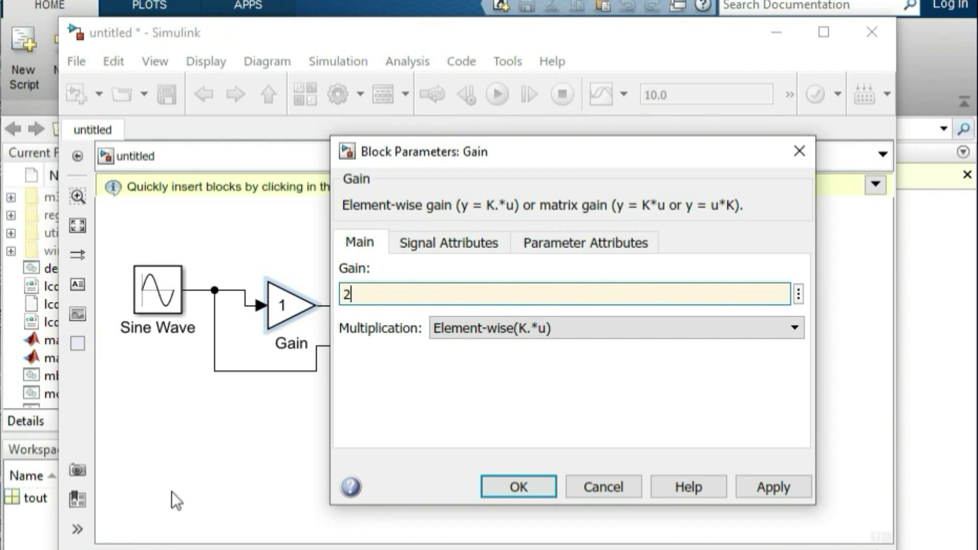
{"action": "left_click", "coordinate": [517, 486]}
Rerun the simulation and view the Scope plotting the amplitude-2 and amplitude-1 sine waves over 10 s.
{"action": "left_click", "coordinate": [497, 94]}
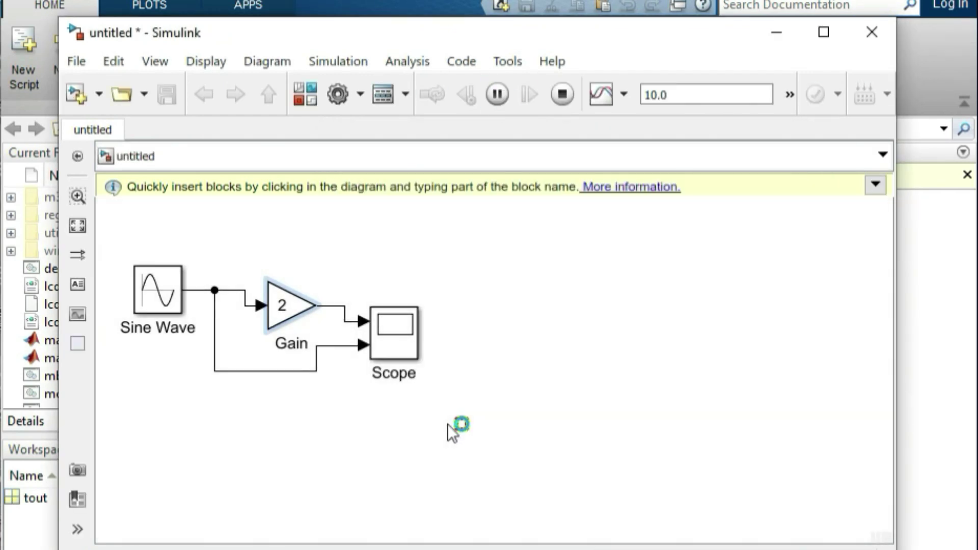
{"action": "double_click", "coordinate": [398, 333]}
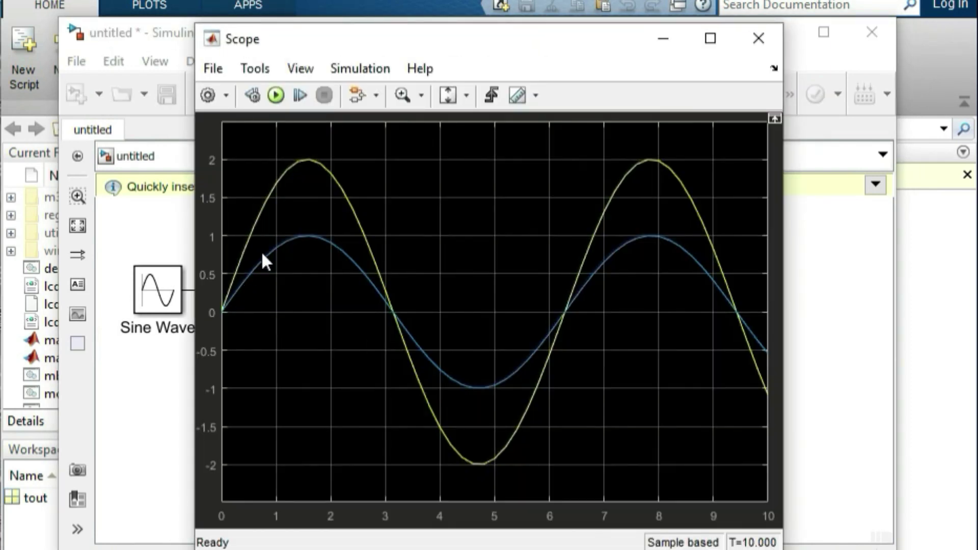